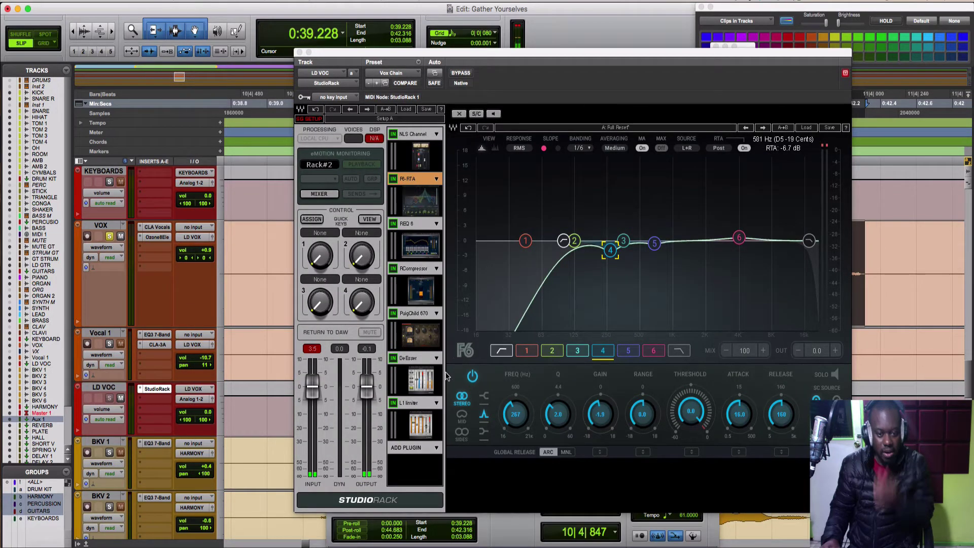
# Open the DeEsser, A/B the LD VOC rack via bypass, and move the rack window below the waveforms.
pyautogui.click(409, 358)
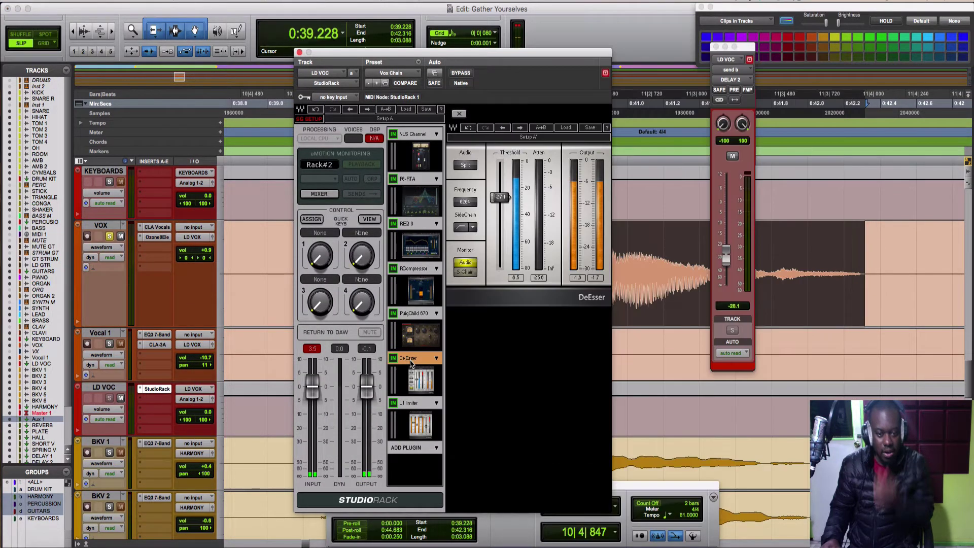
pyautogui.doubleClick(408, 358)
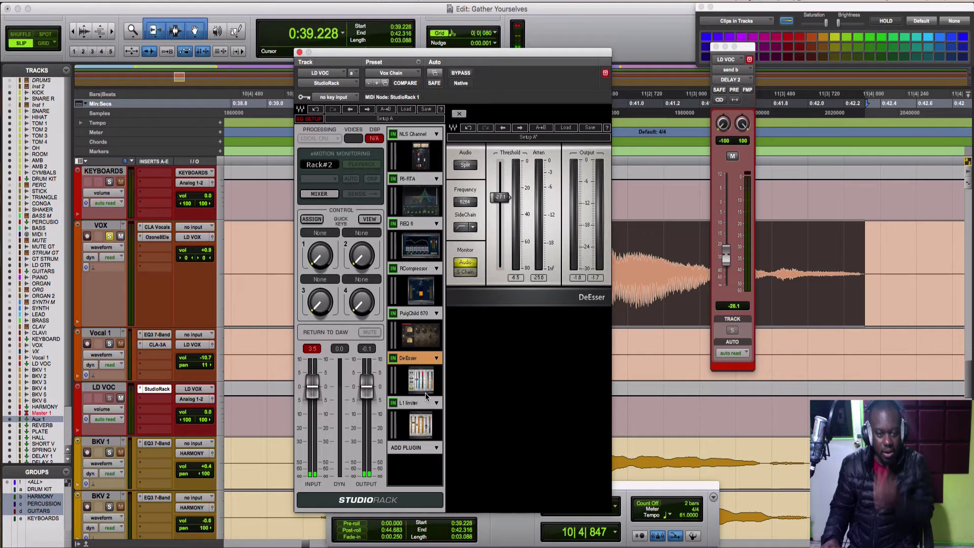
pyautogui.click(460, 74)
pyautogui.click(461, 74)
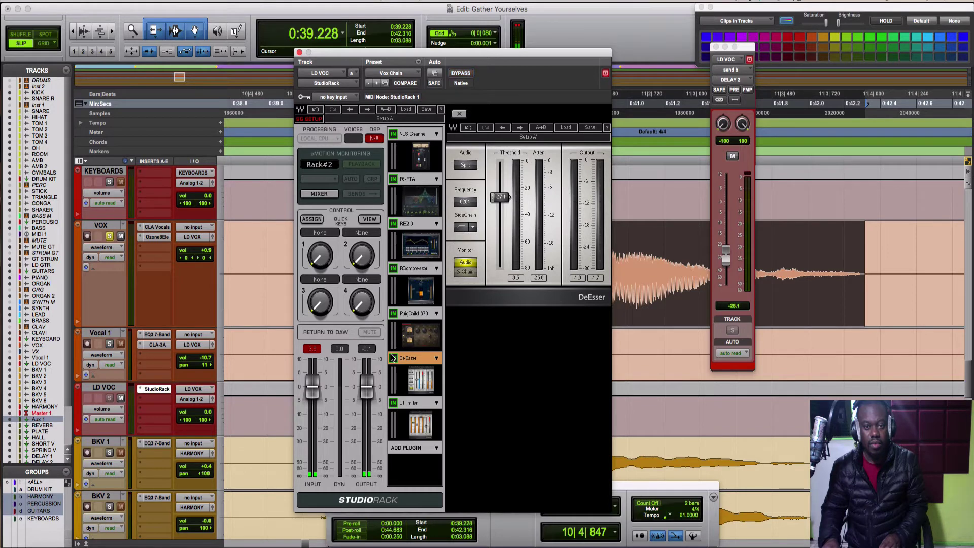
pyautogui.moveTo(381, 59); pyautogui.dragTo(415, 371)
# Select and zoom onto the 's' at 0:40.720–0:40.874, play it, and park the plugin window top right.
pyautogui.press('space')
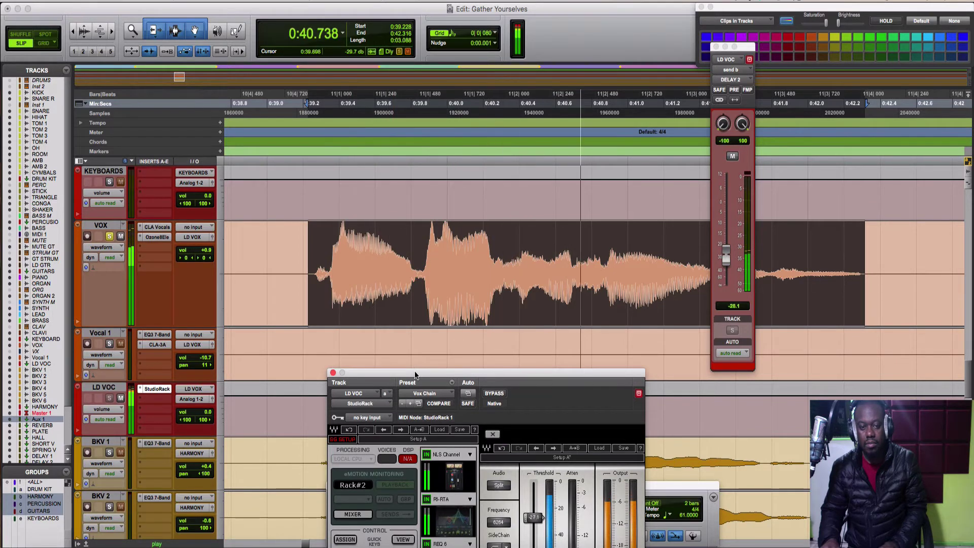
pyautogui.press('space')
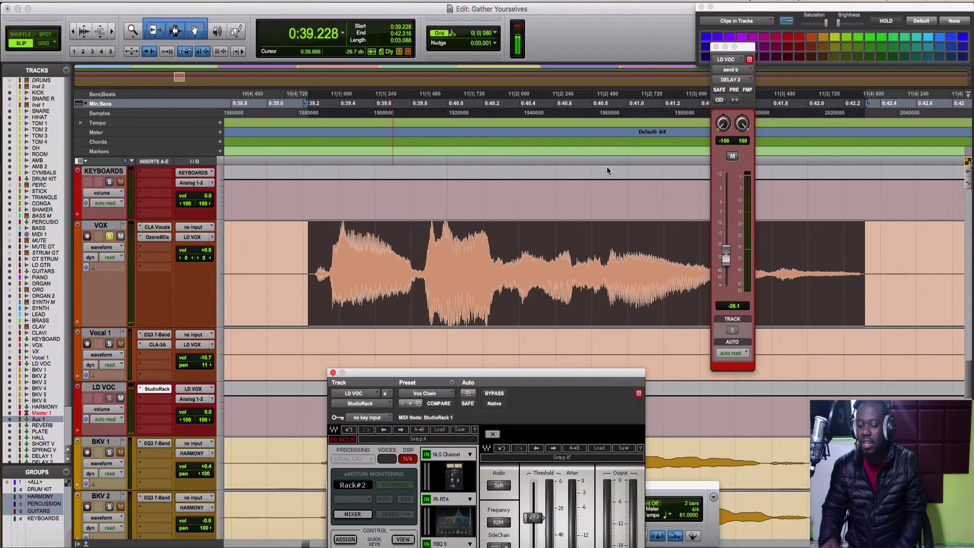
pyautogui.moveTo(605, 274); pyautogui.dragTo(572, 296)
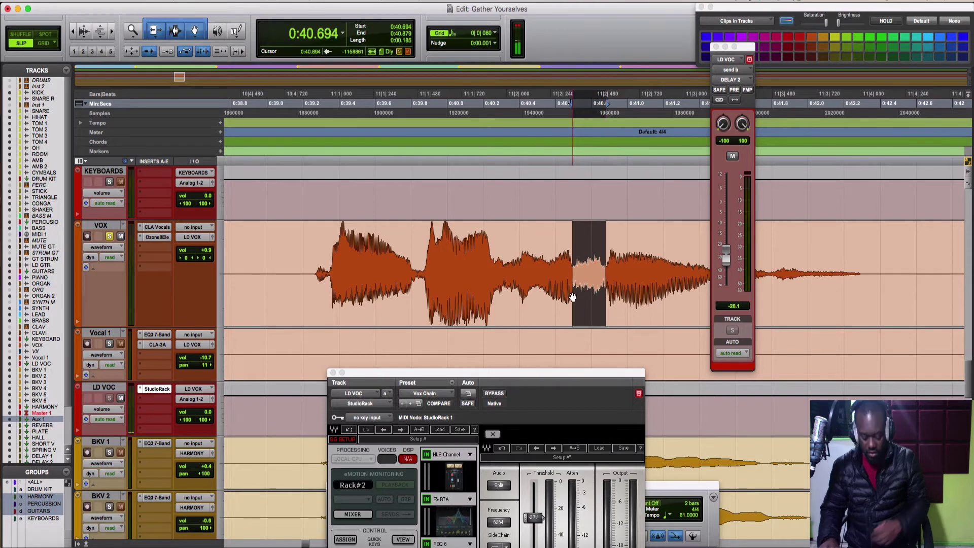
pyautogui.press('super+bracketright')
pyautogui.press('super+bracketright')
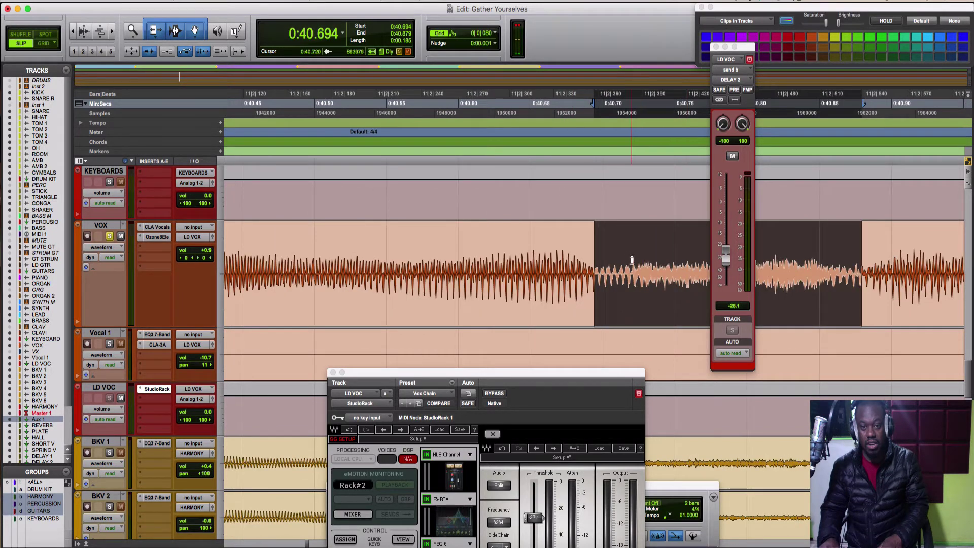
pyautogui.moveTo(854, 278); pyautogui.dragTo(631, 277)
pyautogui.press('space')
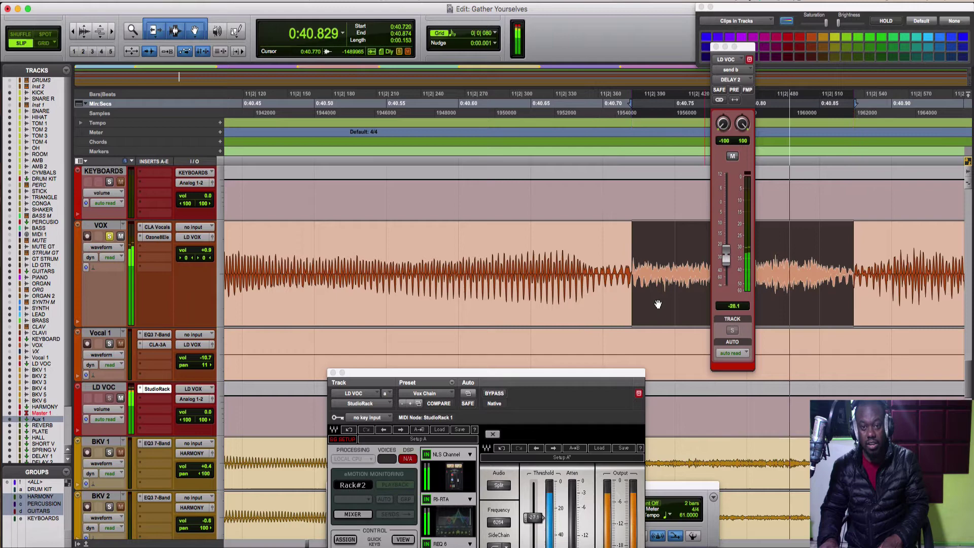
pyautogui.moveTo(558, 376); pyautogui.dragTo(735, 69)
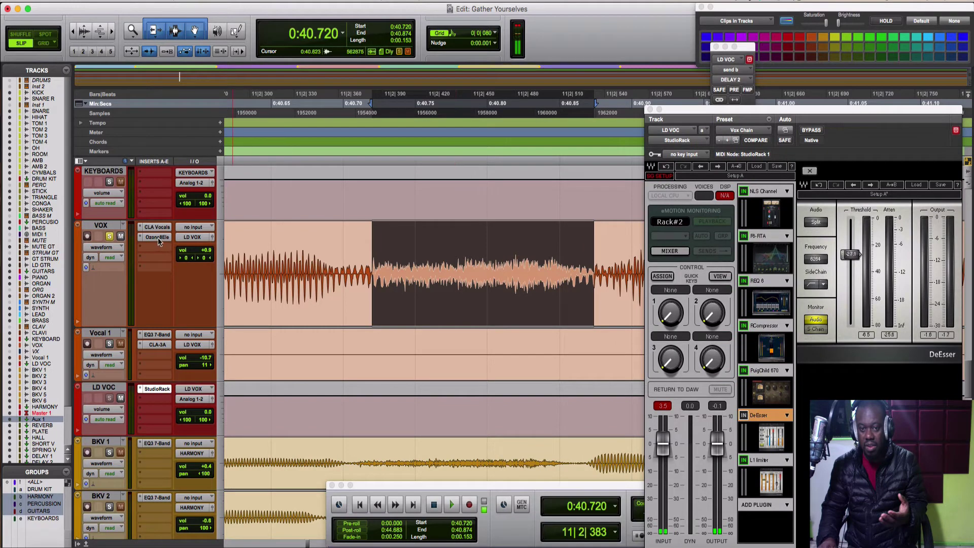
# Open the VOX track's Ozone Elements EQ in full view and audition the 's' range through it.
pyautogui.click(157, 237)
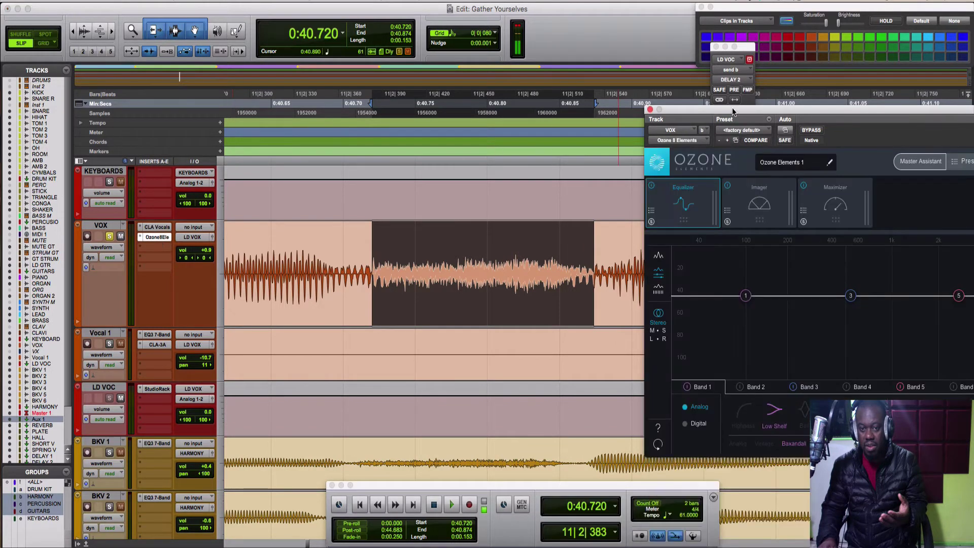
pyautogui.moveTo(849, 108); pyautogui.dragTo(530, 23)
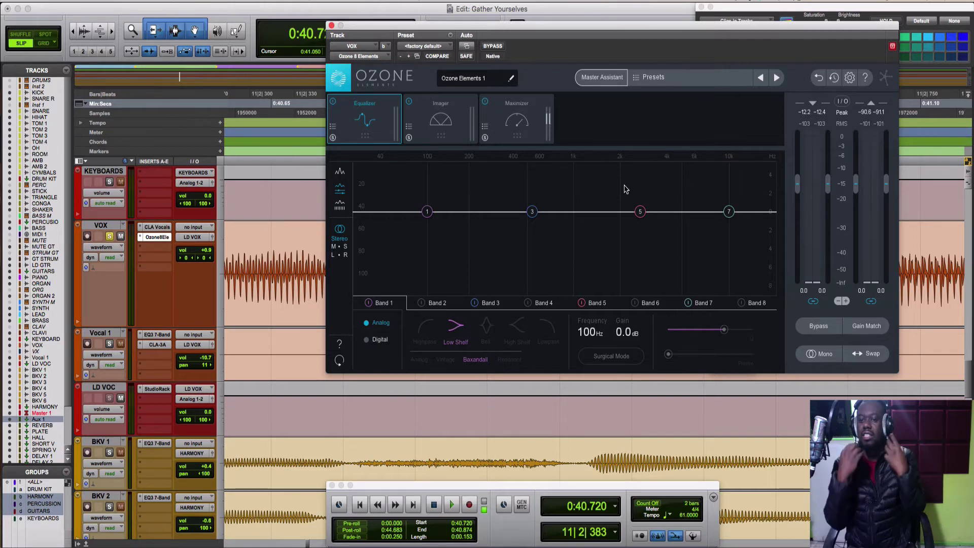
pyautogui.press('space')
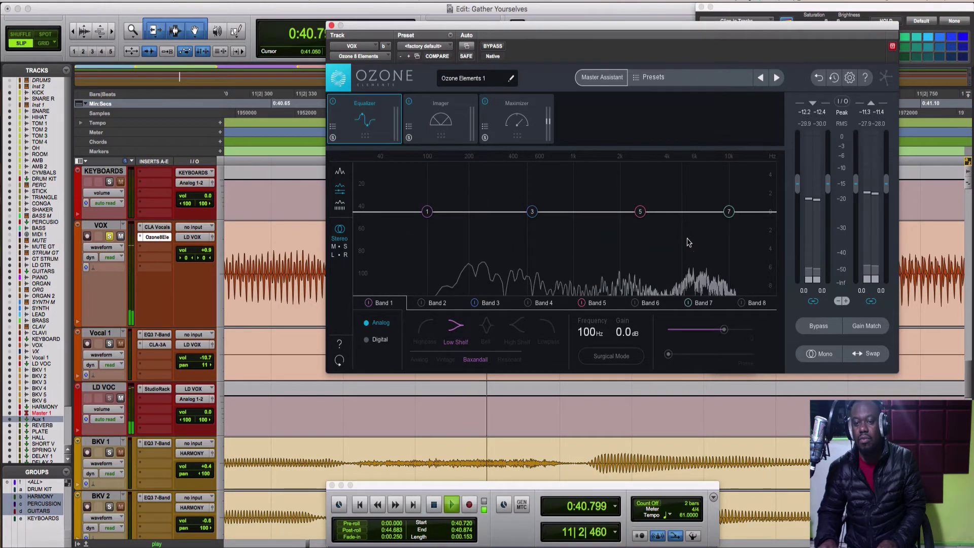
pyautogui.press('space')
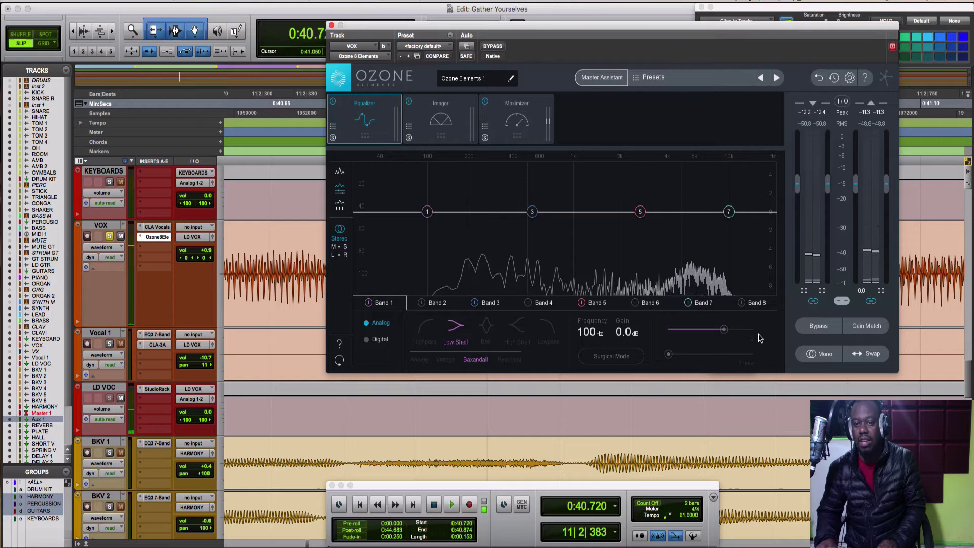
pyautogui.press('space')
pyautogui.press('space')
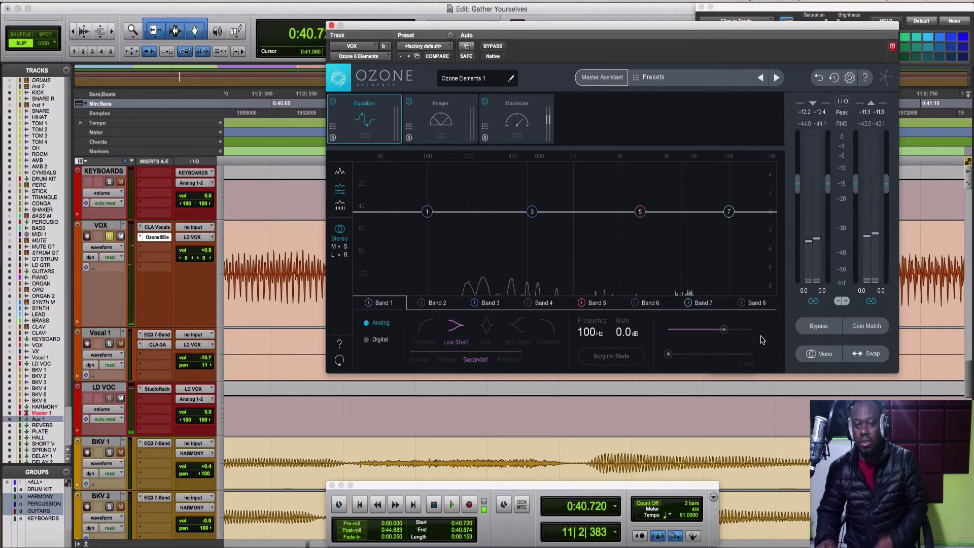
pyautogui.press('space')
pyautogui.press('space')
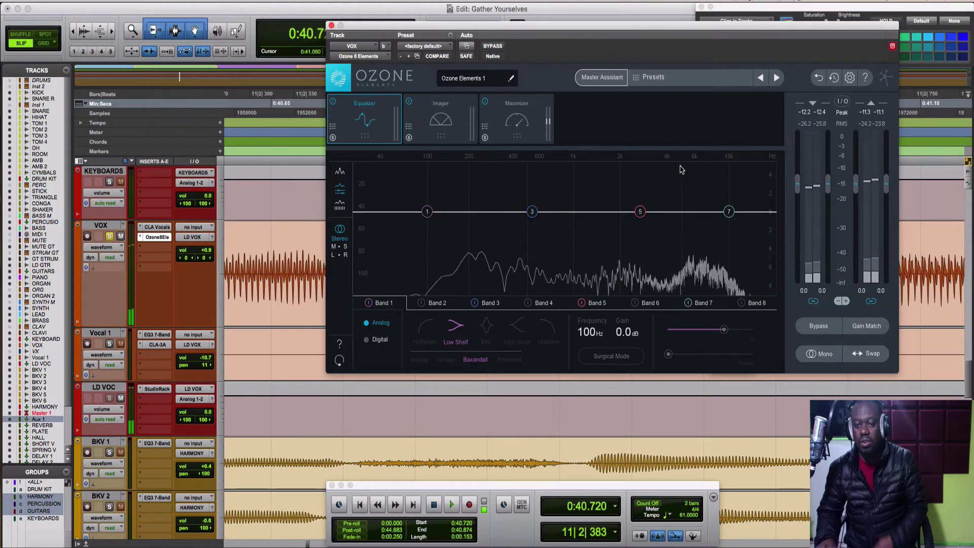
pyautogui.press('space')
pyautogui.press('space')
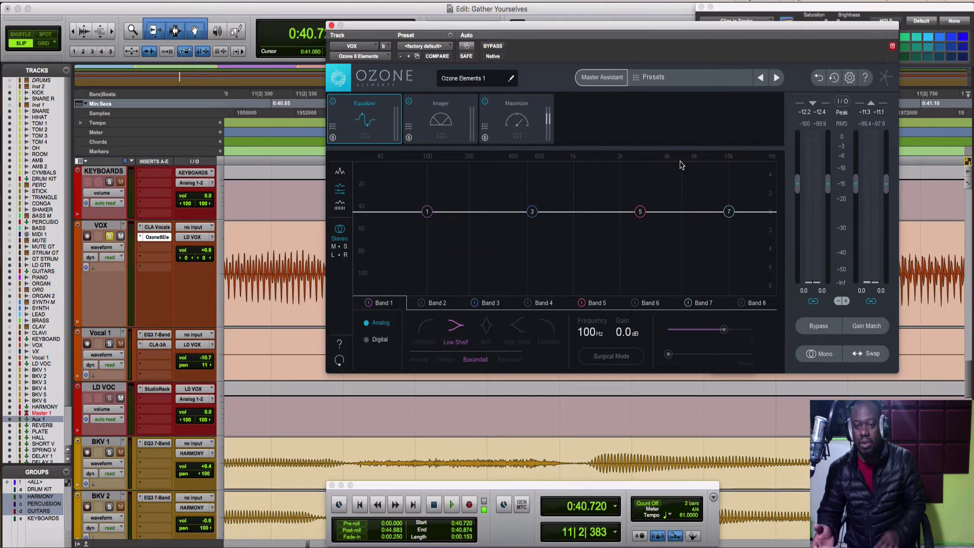
# Replay the 's' range repeatedly while watching Ozone's spectrum analyzer for high-frequency energy.
pyautogui.press('space')
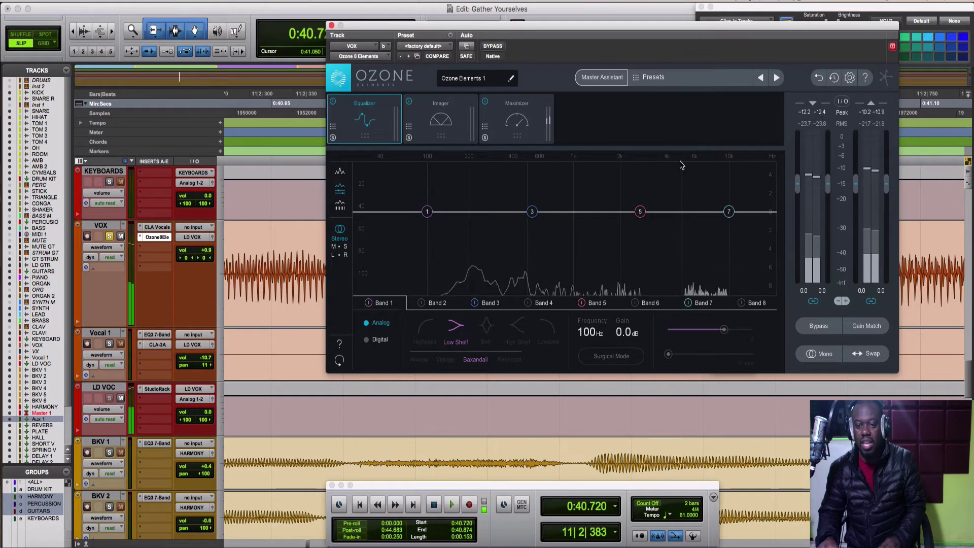
pyautogui.press('space')
pyautogui.press('space')
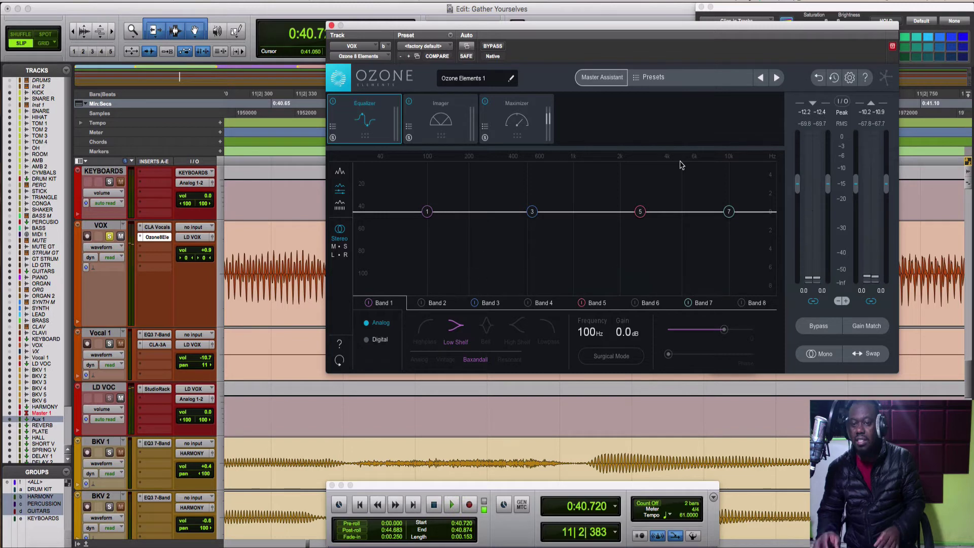
pyautogui.press('space')
pyautogui.press('space')
pyautogui.press('space')
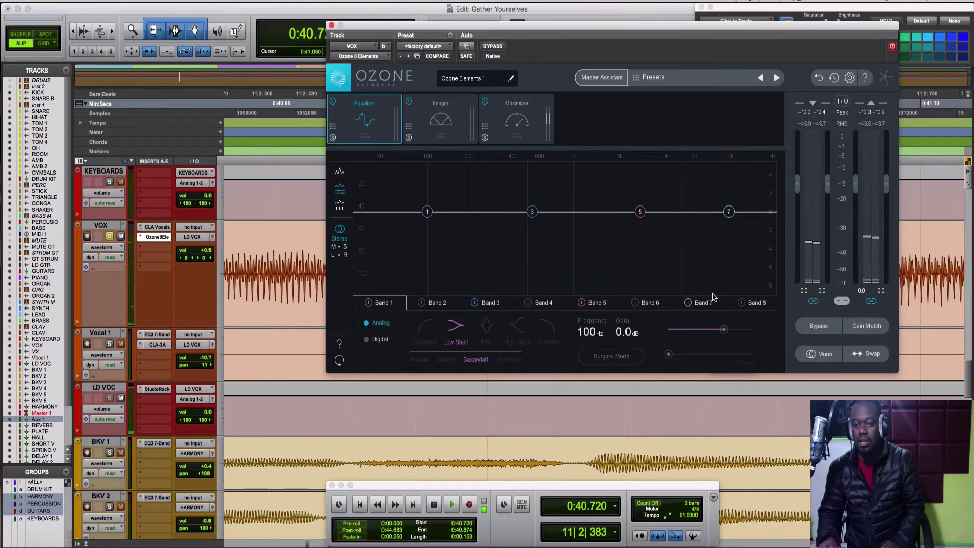
pyautogui.press('space')
pyautogui.press('space')
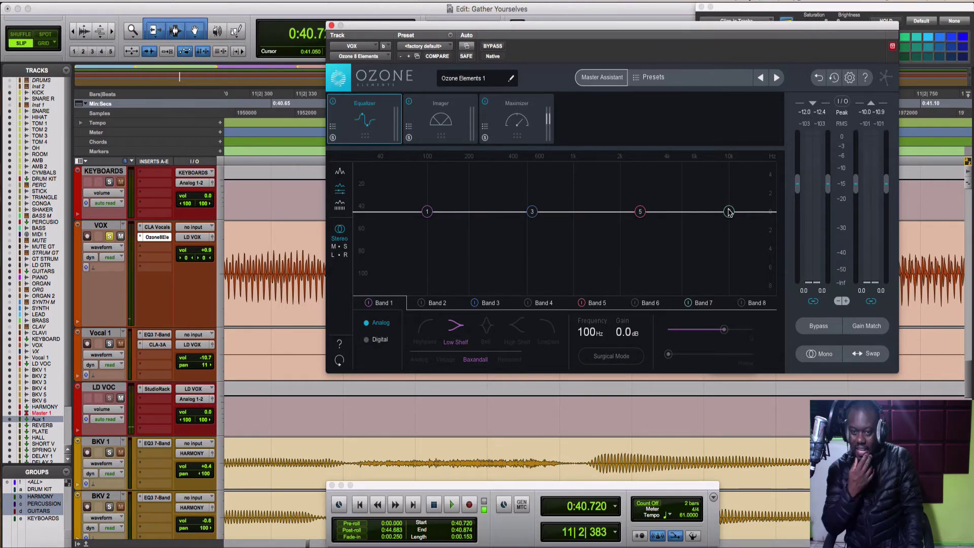
pyautogui.press('space')
pyautogui.press('space')
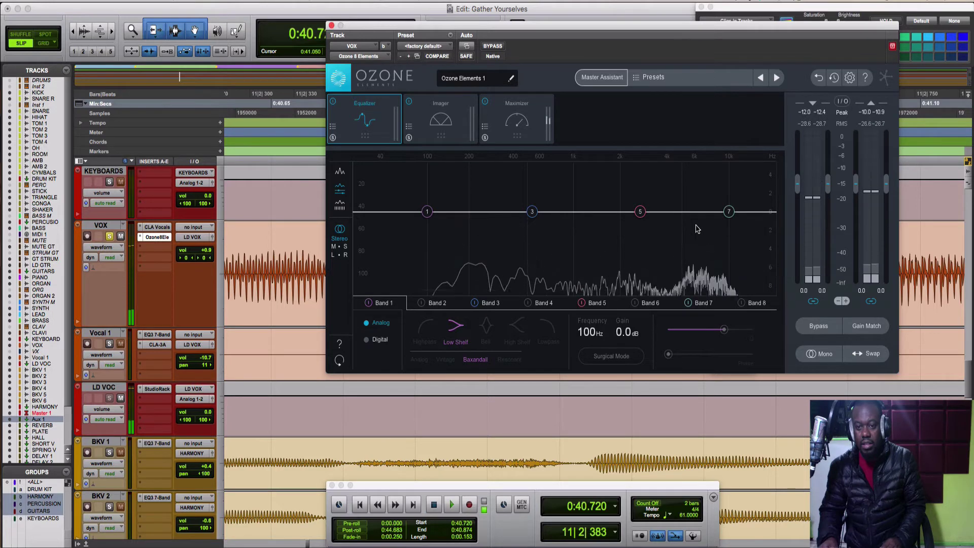
pyautogui.press('space')
pyautogui.press('space')
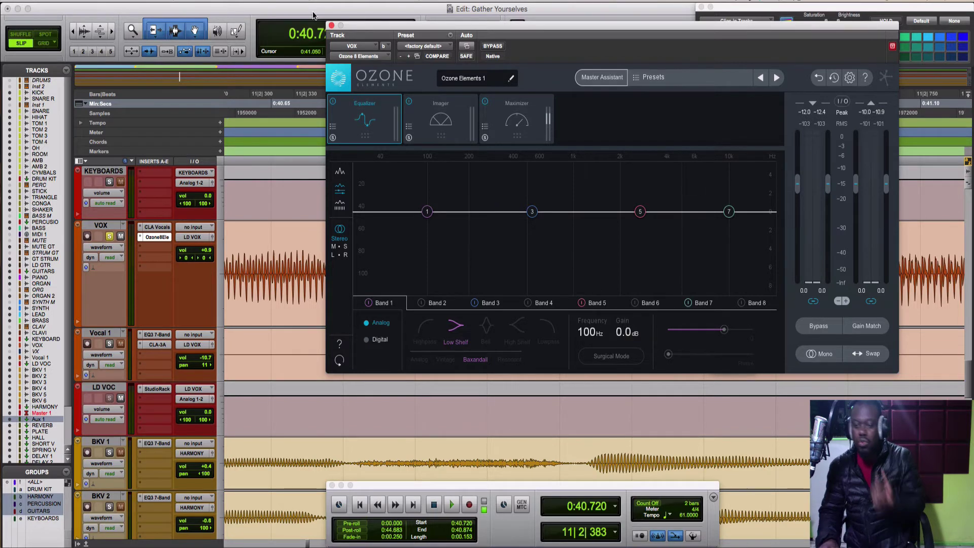
# Step through the CLA Vocals and Ozone inserts back to the LD VOC StudioRack and play the 's'.
pyautogui.click(157, 228)
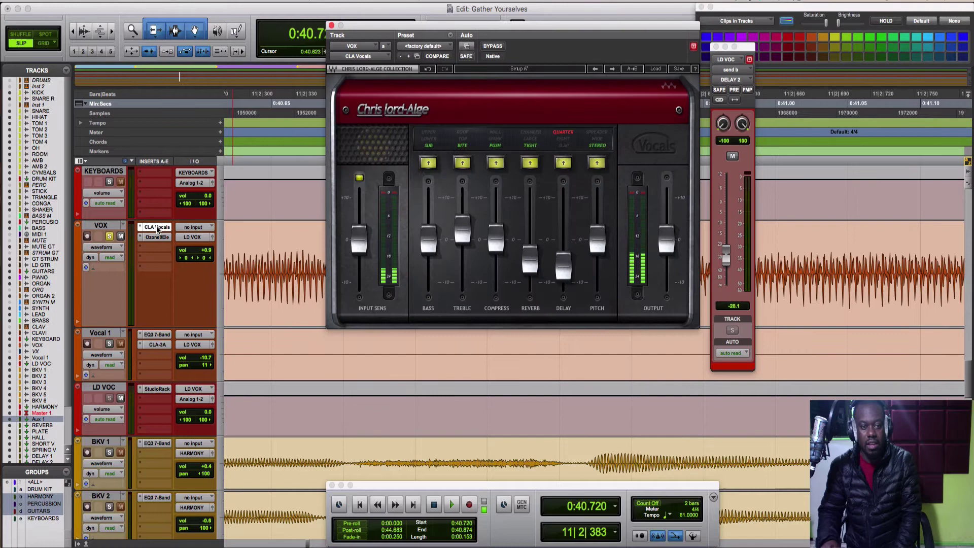
pyautogui.click(157, 237)
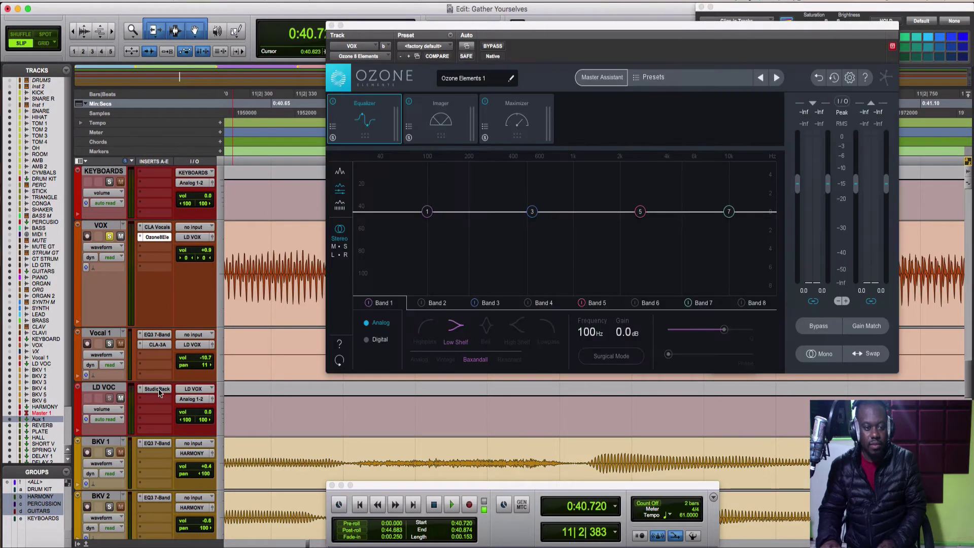
pyautogui.click(157, 389)
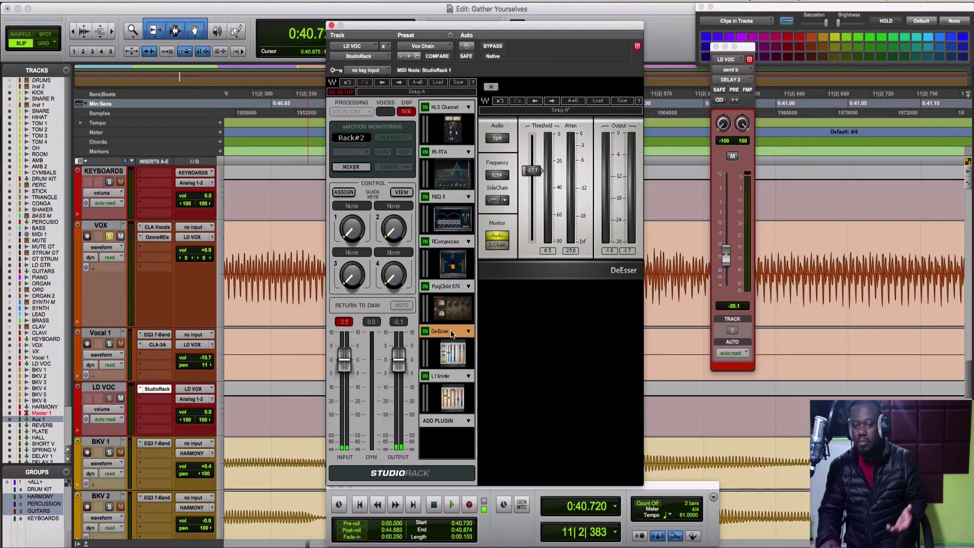
pyautogui.press('space')
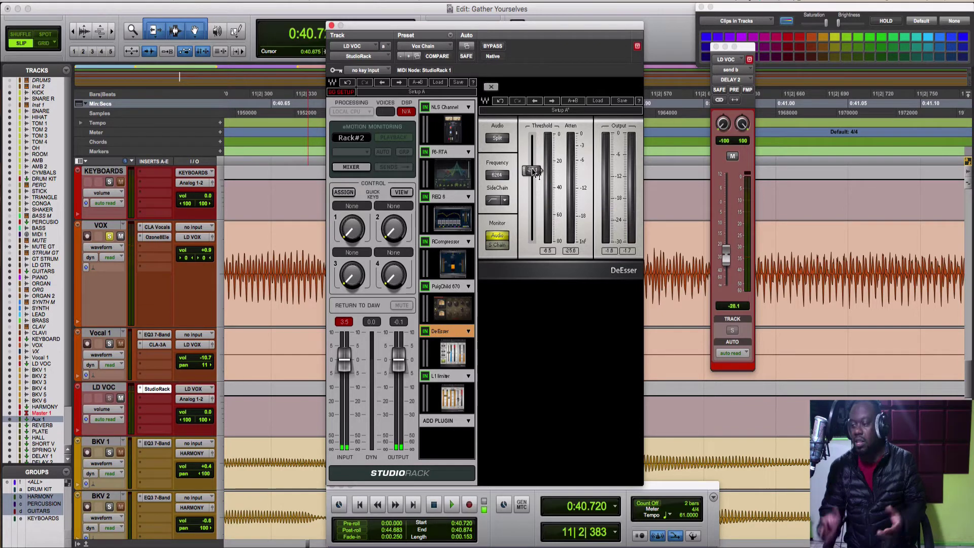
# Raise the DeEsser threshold to 0 dB and replay the short 's' selection for comparison.
pyautogui.press('space')
pyautogui.press('space')
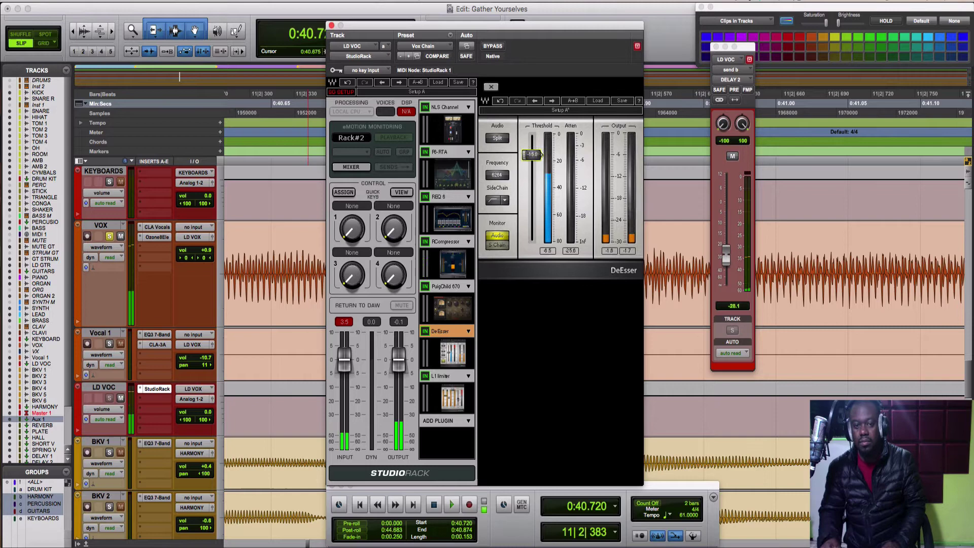
pyautogui.moveTo(534, 173); pyautogui.dragTo(536, 138)
pyautogui.press('space')
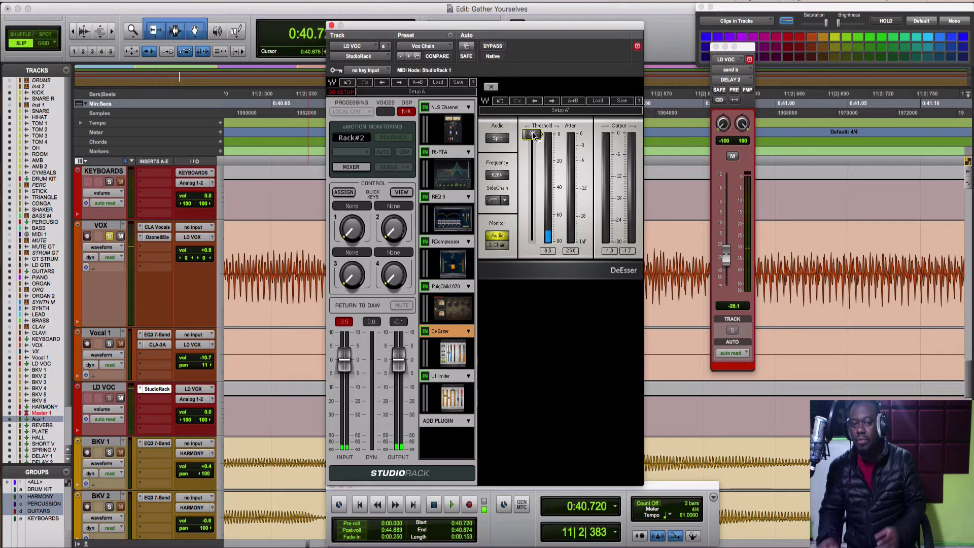
pyautogui.press('space')
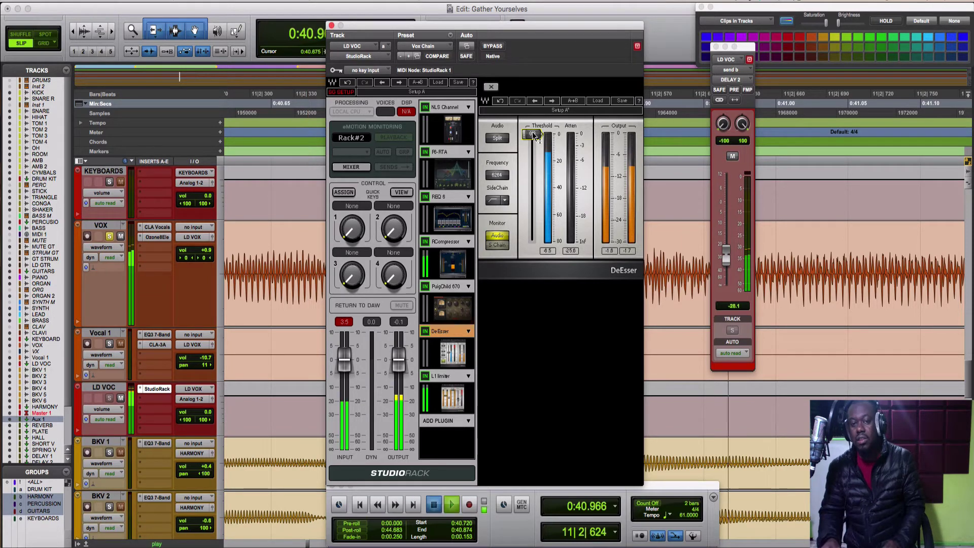
pyautogui.press('space')
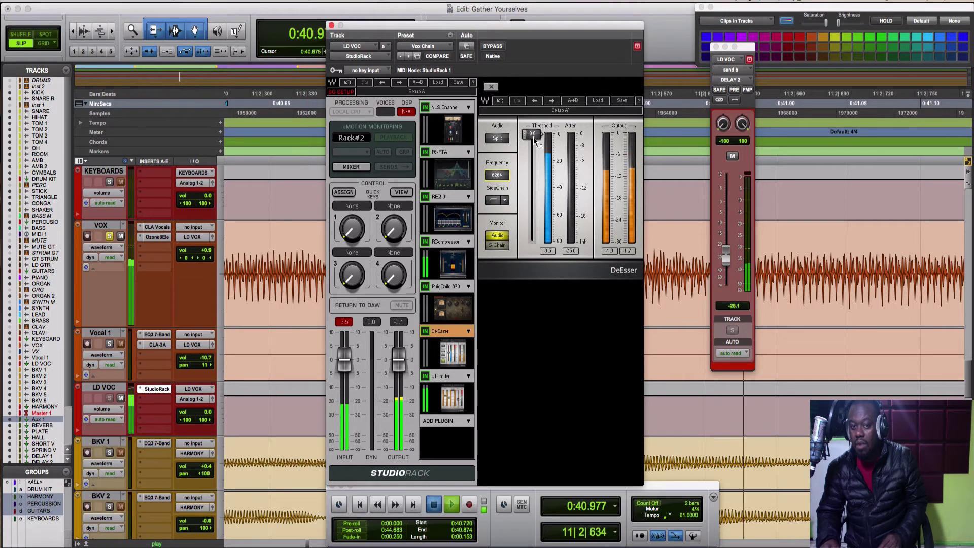
# Lower the DeEsser threshold to -16.6 dB, then to -20.4 dB, auditioning the 's' in between.
pyautogui.moveTo(535, 141); pyautogui.dragTo(537, 156)
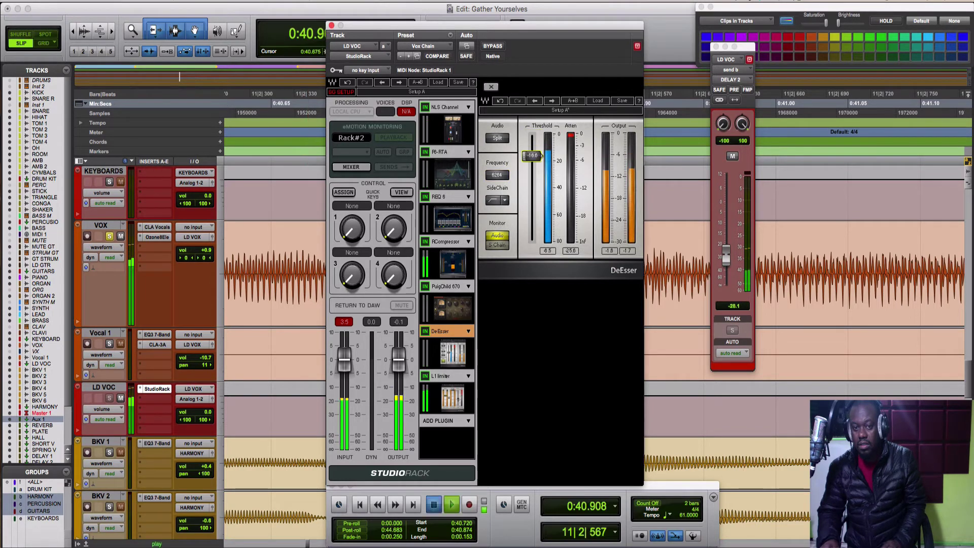
pyautogui.press('space')
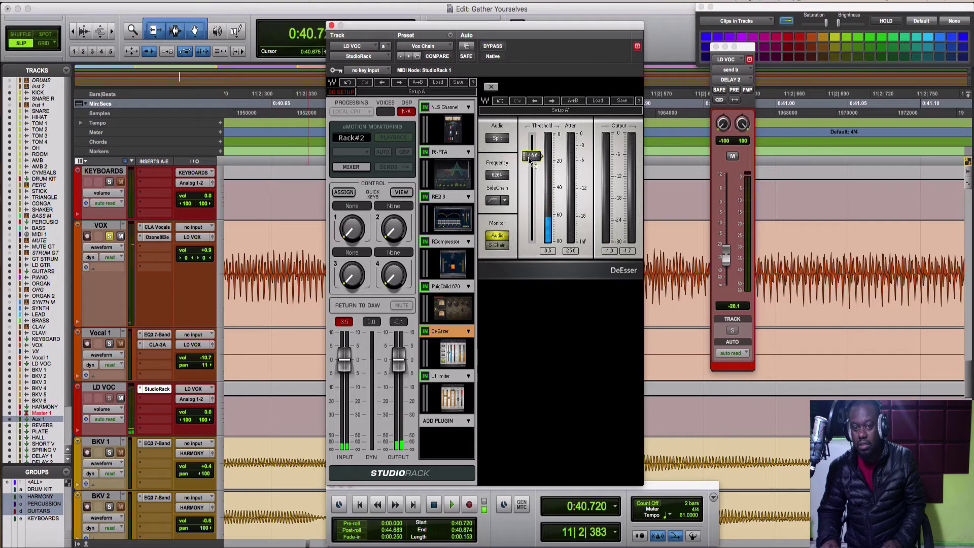
pyautogui.press('space')
pyautogui.moveTo(530, 161); pyautogui.dragTo(531, 176)
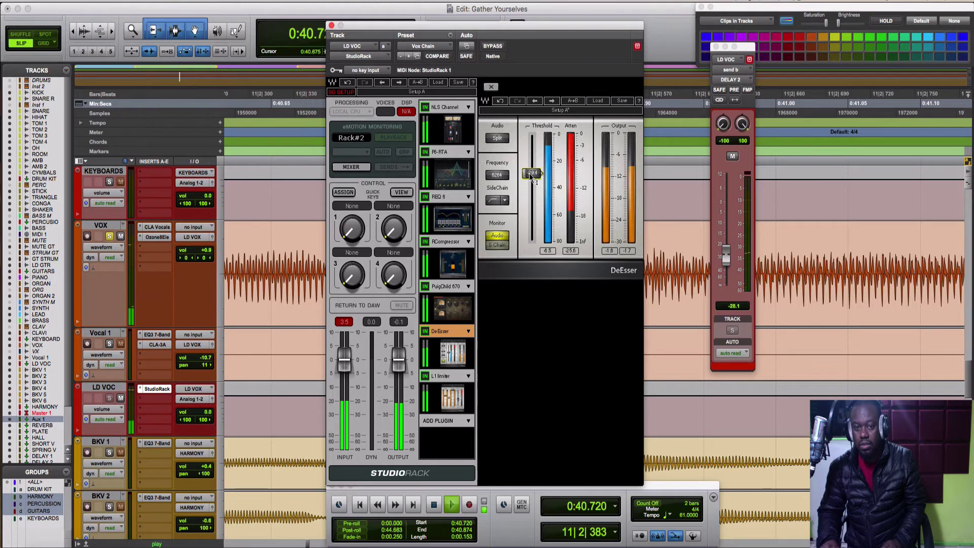
pyautogui.press('space')
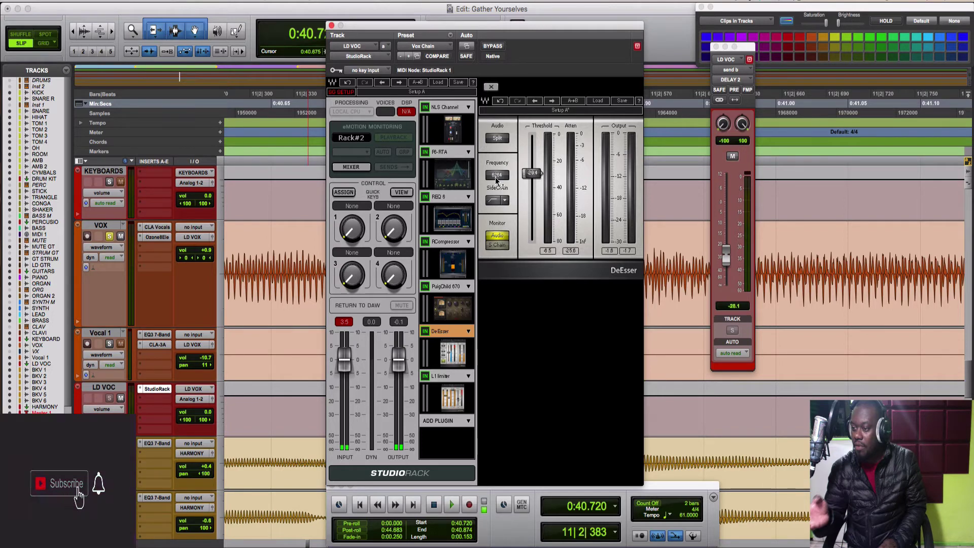
# Set the DeEsser frequency to 6277, select a short 's' on VOX, and switch playback to Loop.
pyautogui.moveTo(497, 180); pyautogui.dragTo(645, 331)
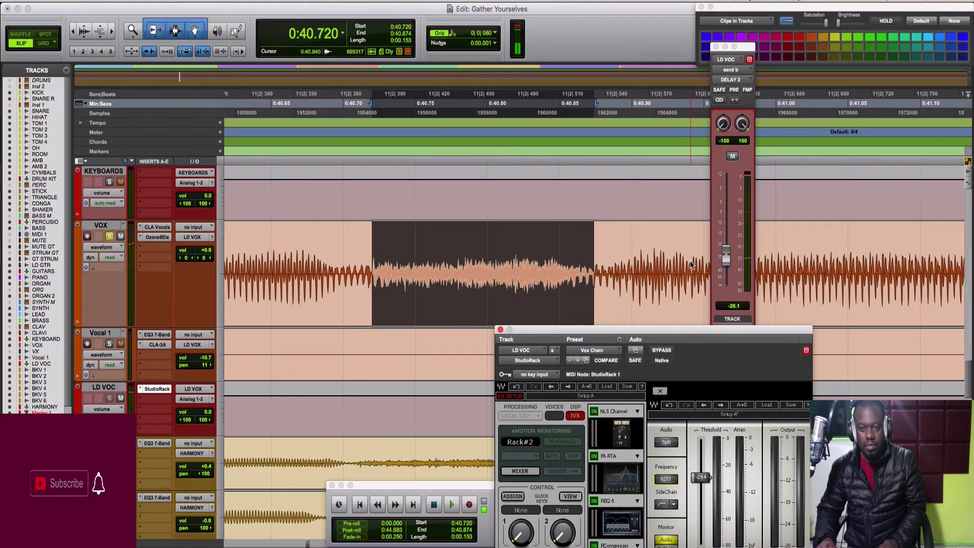
pyautogui.click(691, 266)
pyautogui.moveTo(587, 270); pyautogui.dragTo(321, 274)
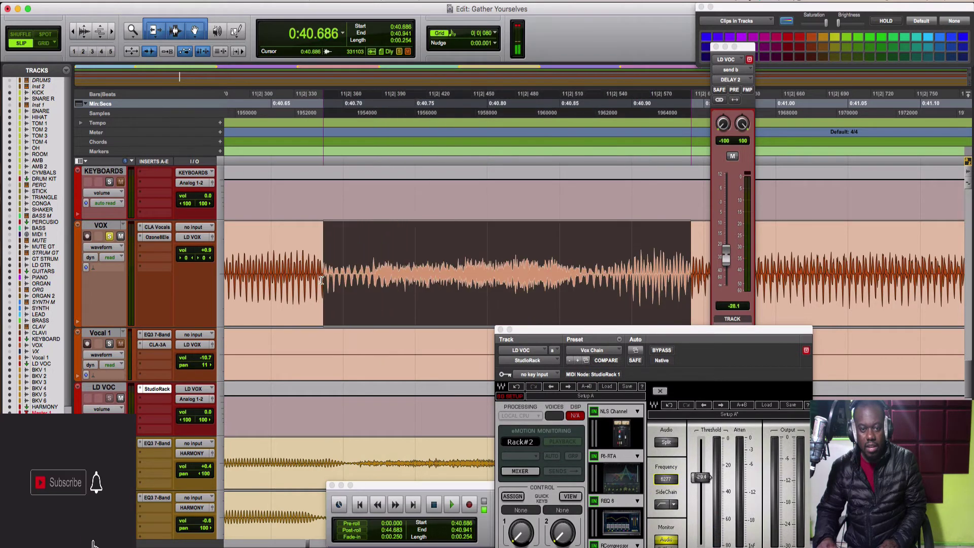
pyautogui.rightClick(452, 505)
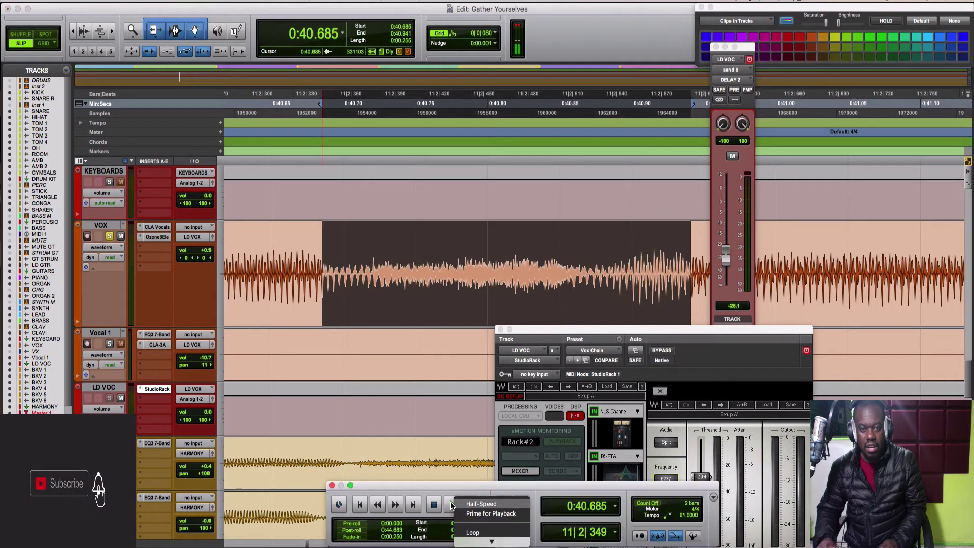
pyautogui.click(473, 533)
# Loop the 's' reselected from 0:40.646 to 0:41.011, then zoom out on the vocal.
pyautogui.moveTo(618, 331); pyautogui.dragTo(575, 81)
pyautogui.press('space')
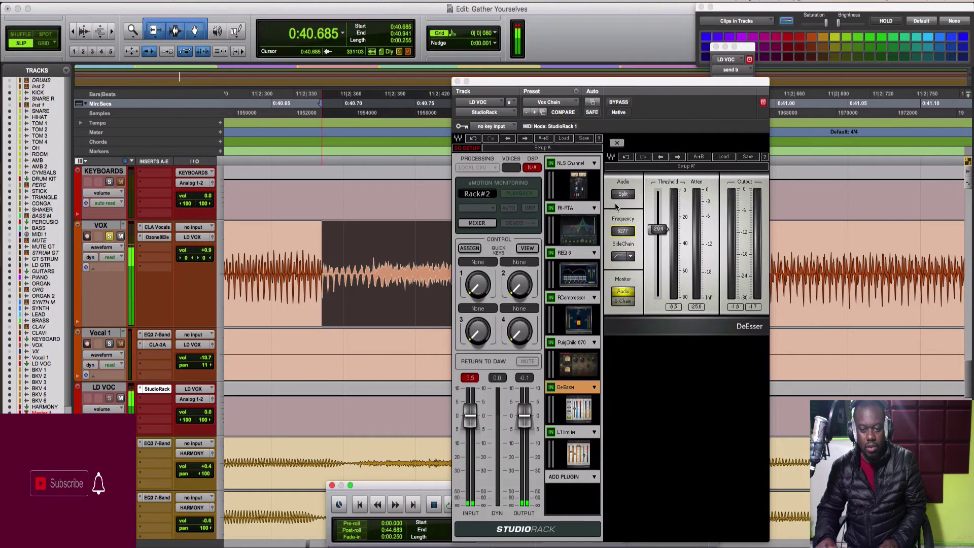
pyautogui.moveTo(265, 274); pyautogui.dragTo(793, 264)
pyautogui.press('space')
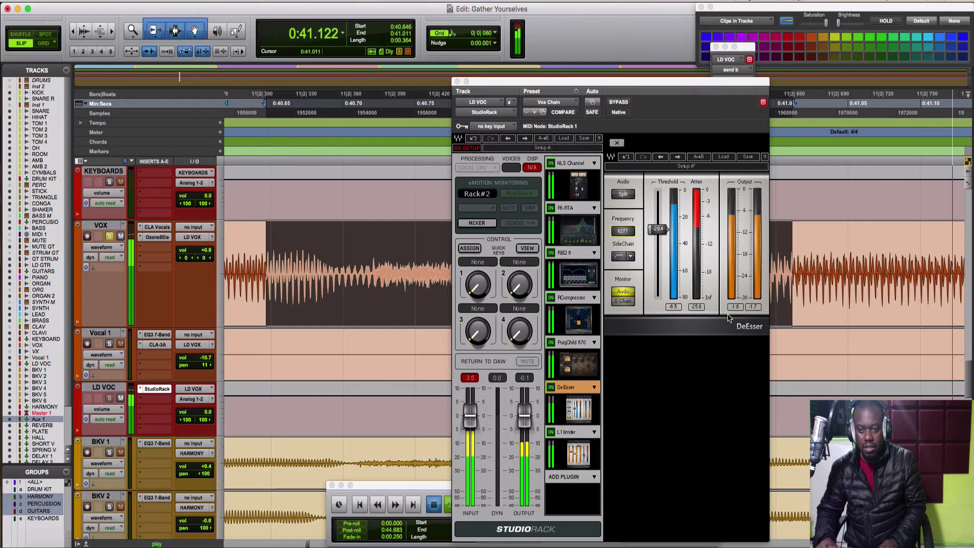
pyautogui.press('super+bracketleft')
pyautogui.press('super+bracketleft')
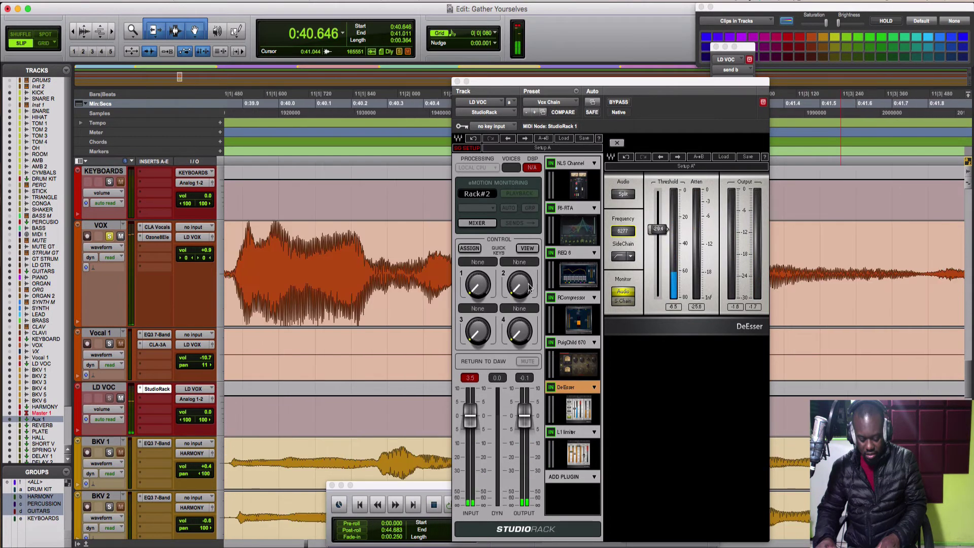
# Loop a wider VOX selection, 0:40.597–0:41.592, with the DeEsser window recentred.
pyautogui.moveTo(535, 87); pyautogui.dragTo(878, 39)
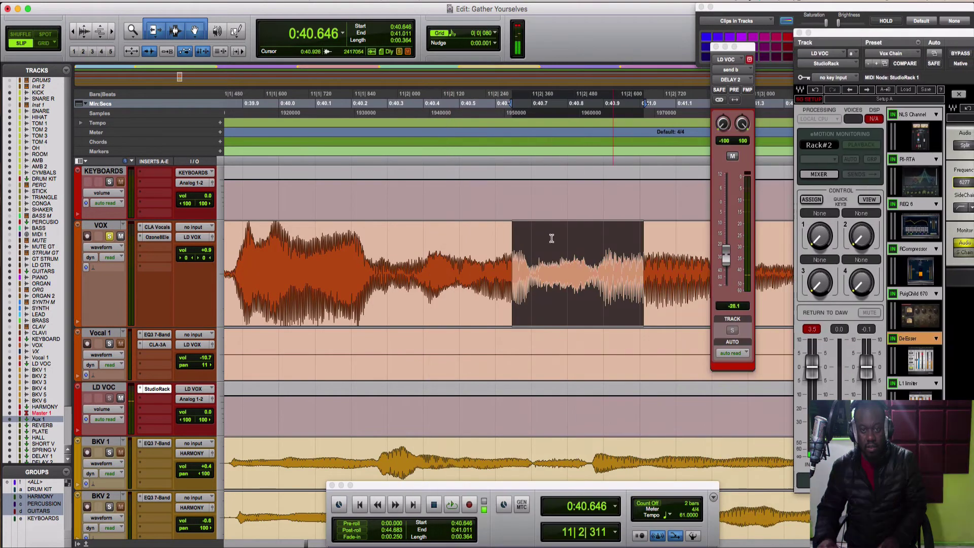
pyautogui.hscroll(-3, 484, 255)
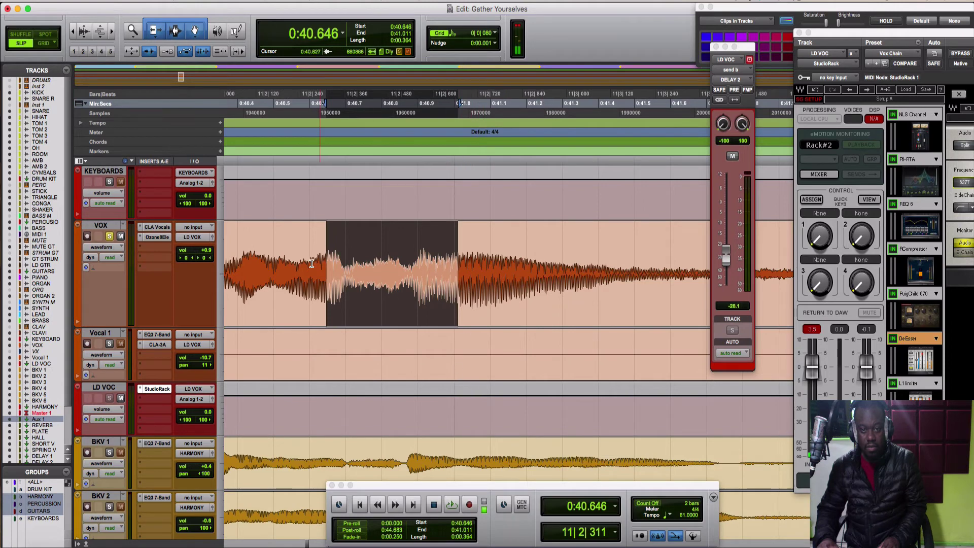
pyautogui.moveTo(309, 256); pyautogui.dragTo(668, 272)
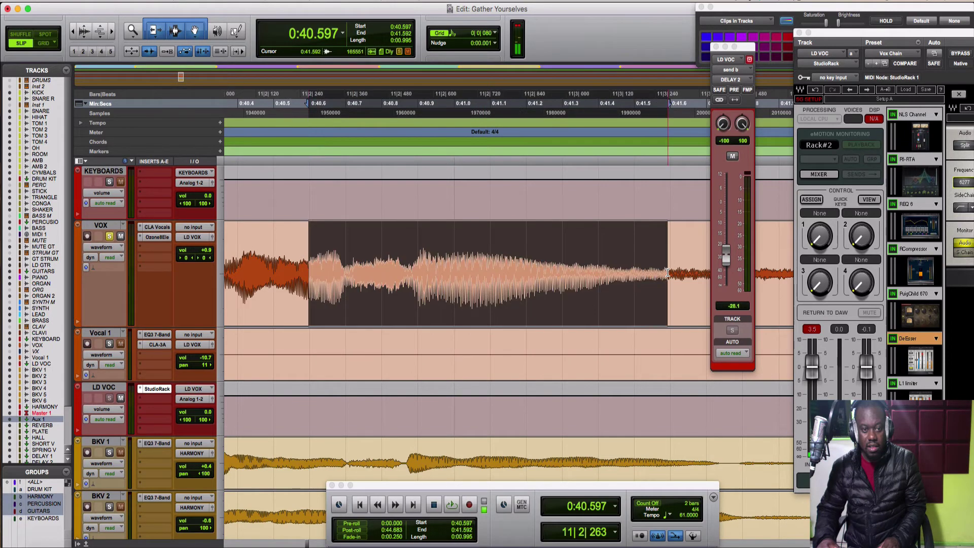
pyautogui.press('space')
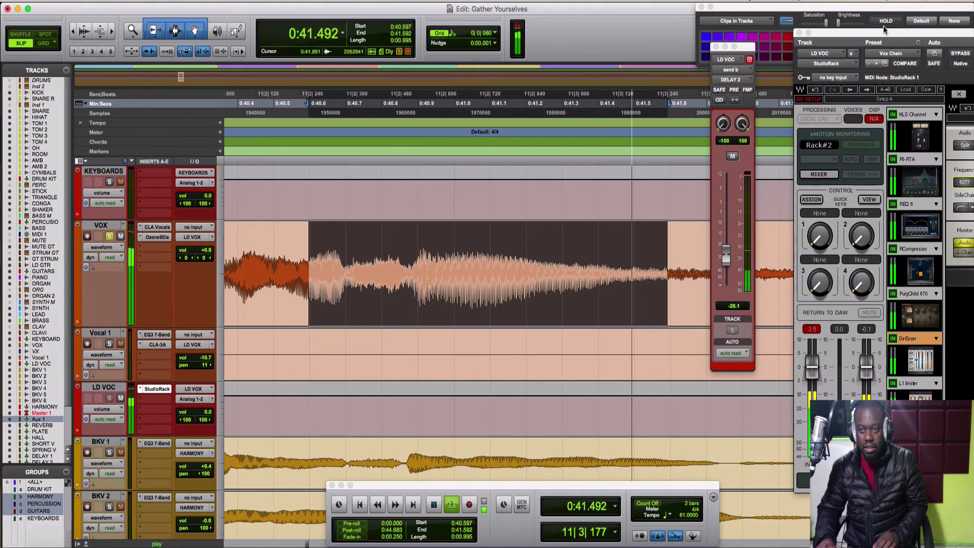
pyautogui.moveTo(883, 31); pyautogui.dragTo(553, 18)
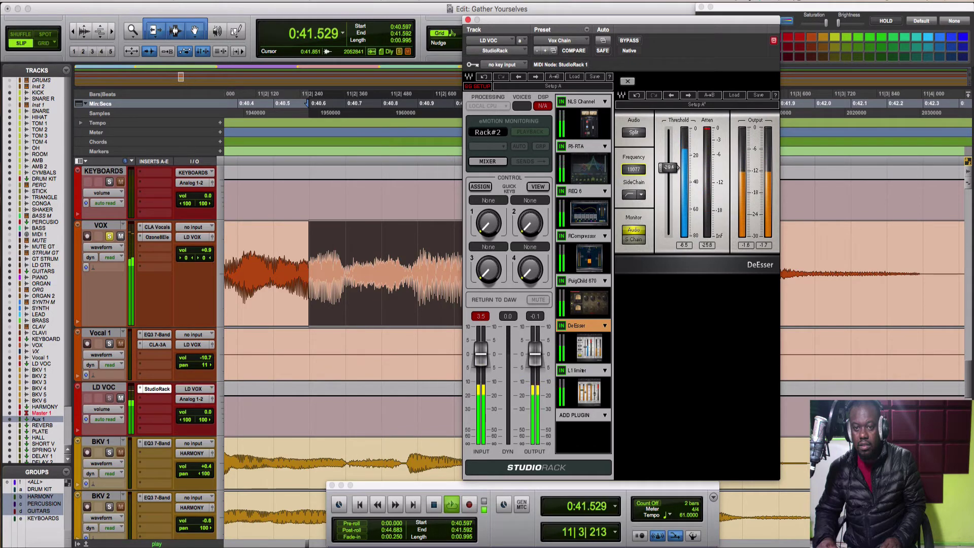
# Sweep the DeEsser frequency down through 16000 and 11327 to 8809 while the 's' loops.
pyautogui.moveTo(634, 169); pyautogui.dragTo(638, 172)
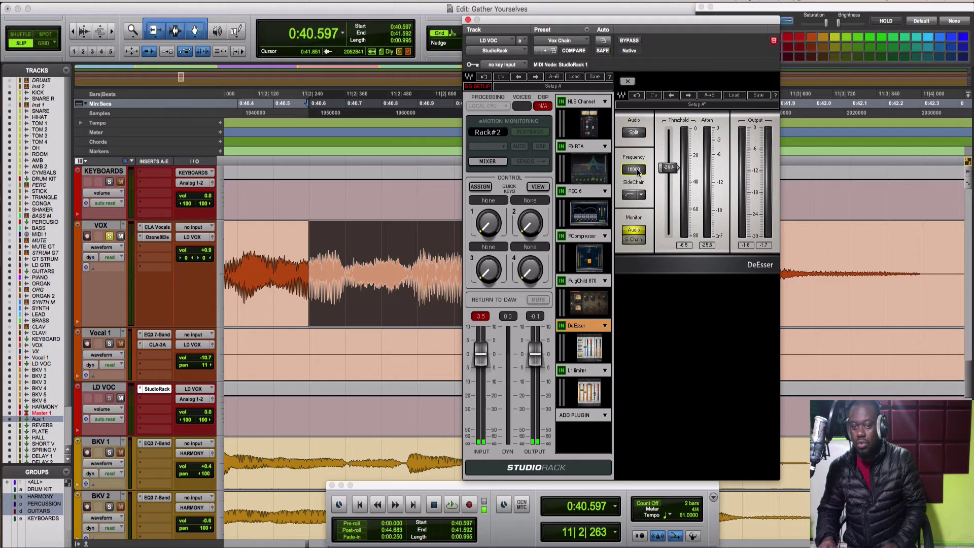
pyautogui.press('space')
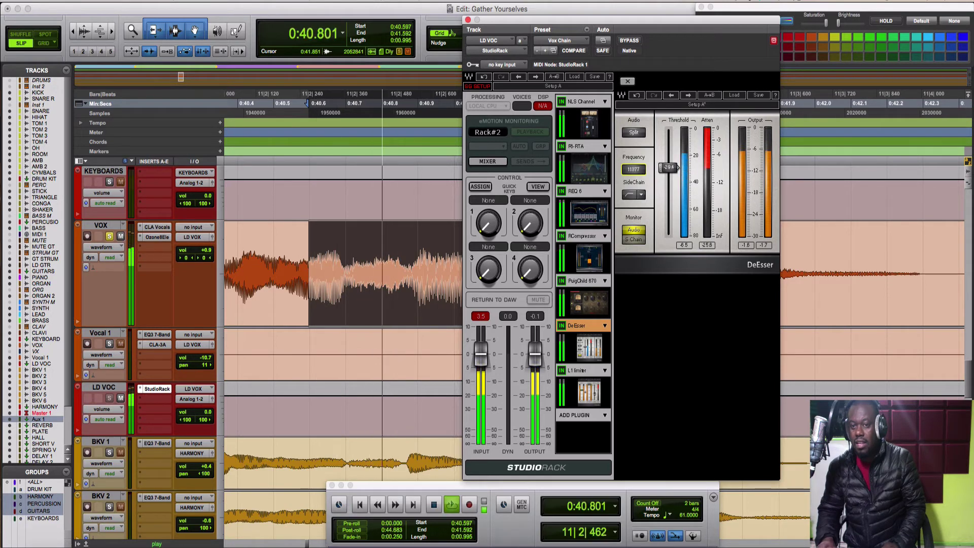
pyautogui.moveTo(633, 169); pyautogui.dragTo(637, 173)
pyautogui.press('space')
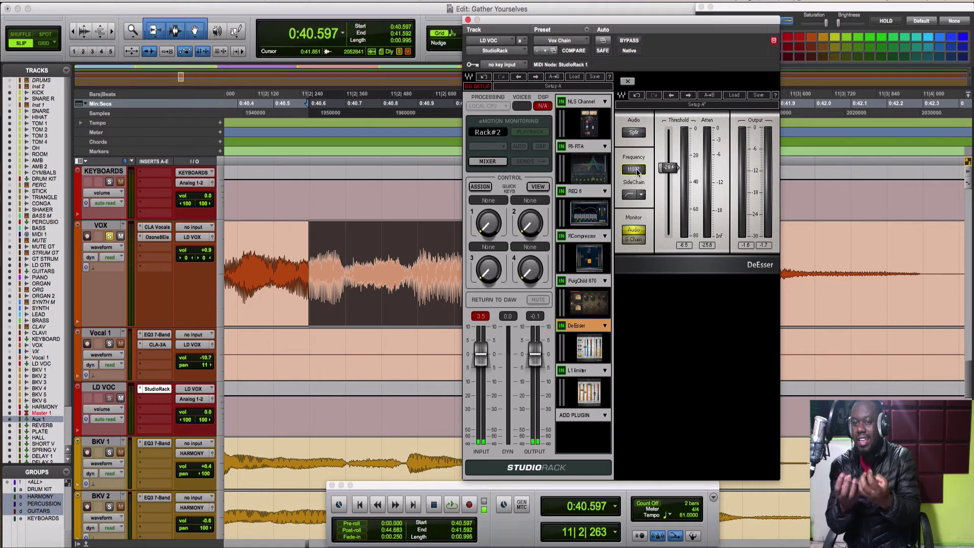
pyautogui.press('space')
pyautogui.moveTo(638, 172); pyautogui.dragTo(633, 205)
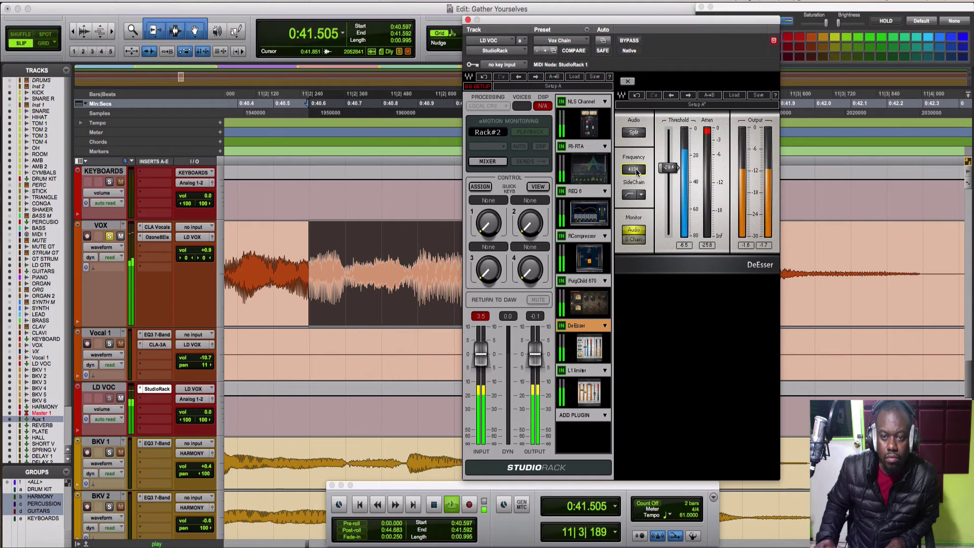
# Stop loop playback at 0:40.597, leaving the DeEsser frequency near 4380.
pyautogui.press('space')
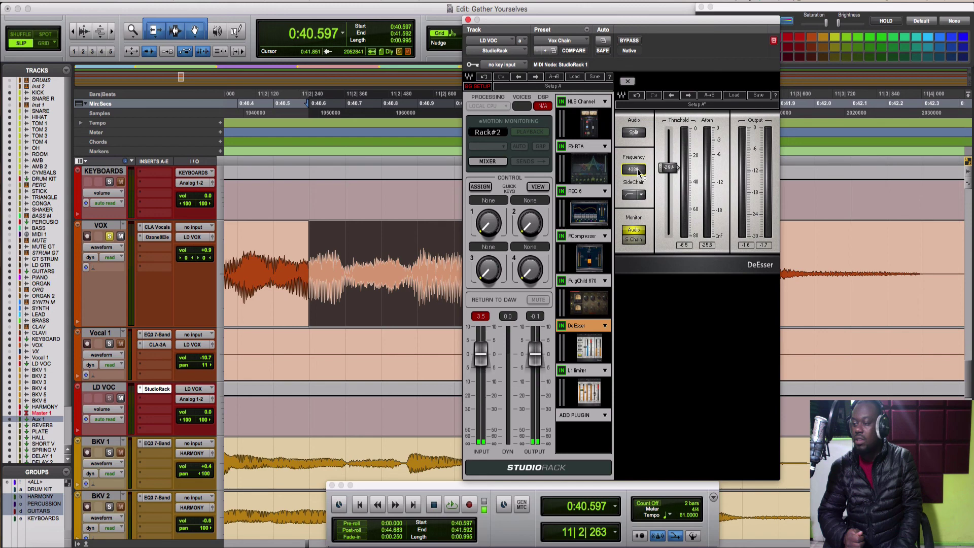
# Nudge the LD VOC DeEsser frequency down to about 4362 Hz.
pyautogui.moveTo(638, 173); pyautogui.dragTo(640, 176)
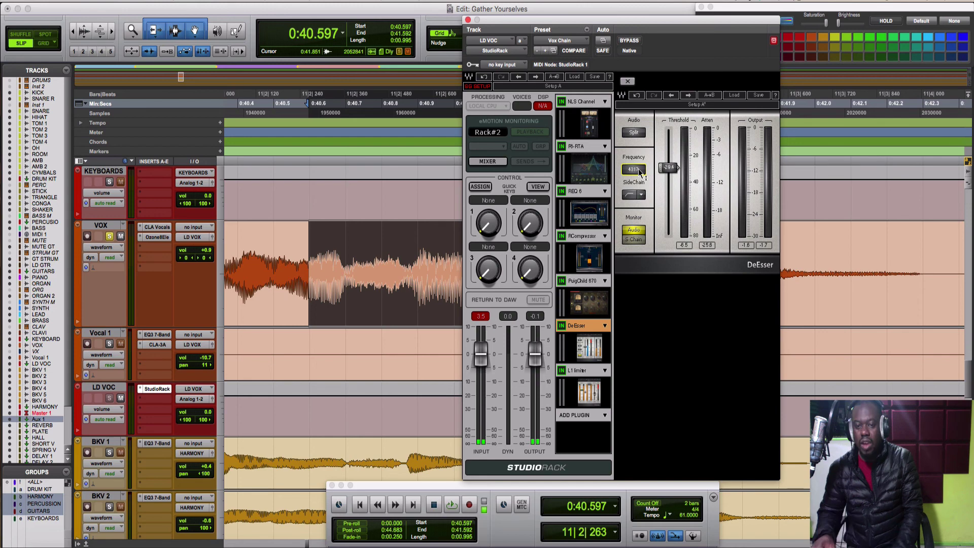